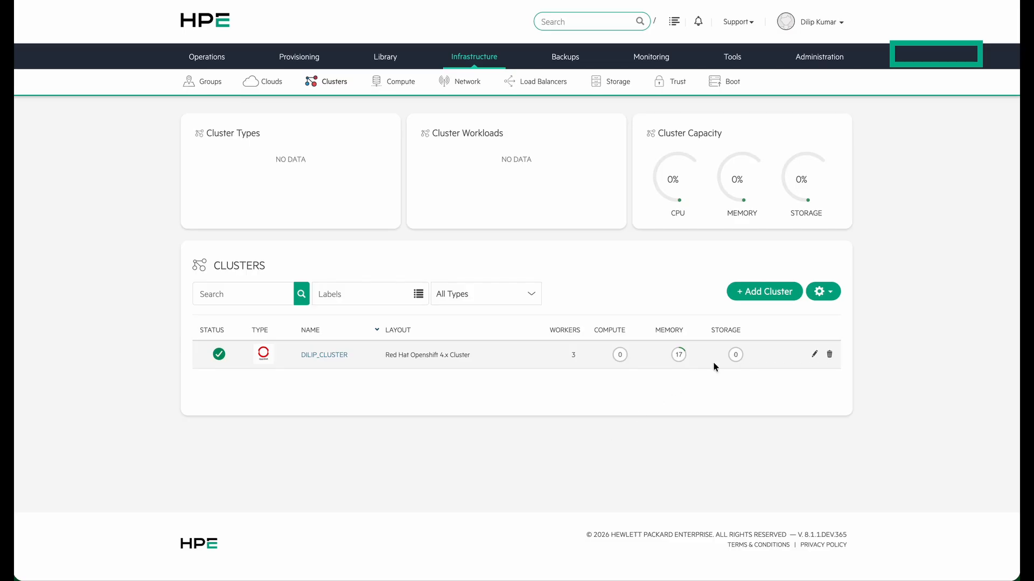
- Start creating a cluster and choose Red Hat OpenShift Cluster as its type
{"action": "left_click", "coordinate": [765, 295]}
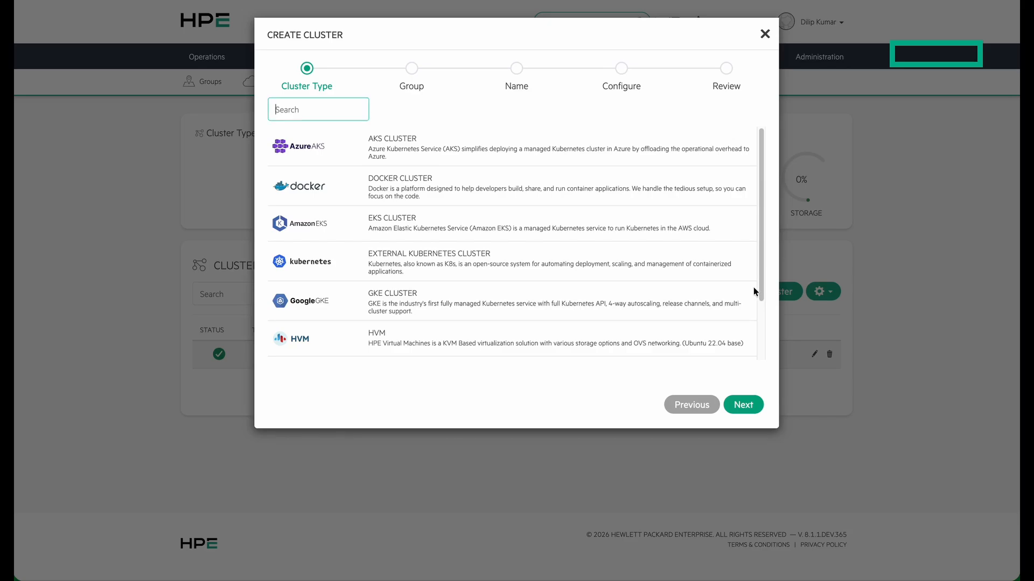
{"action": "scroll", "coordinate": [598, 227], "scroll_direction": "down", "scroll_amount": 3}
{"action": "left_click", "coordinate": [489, 347]}
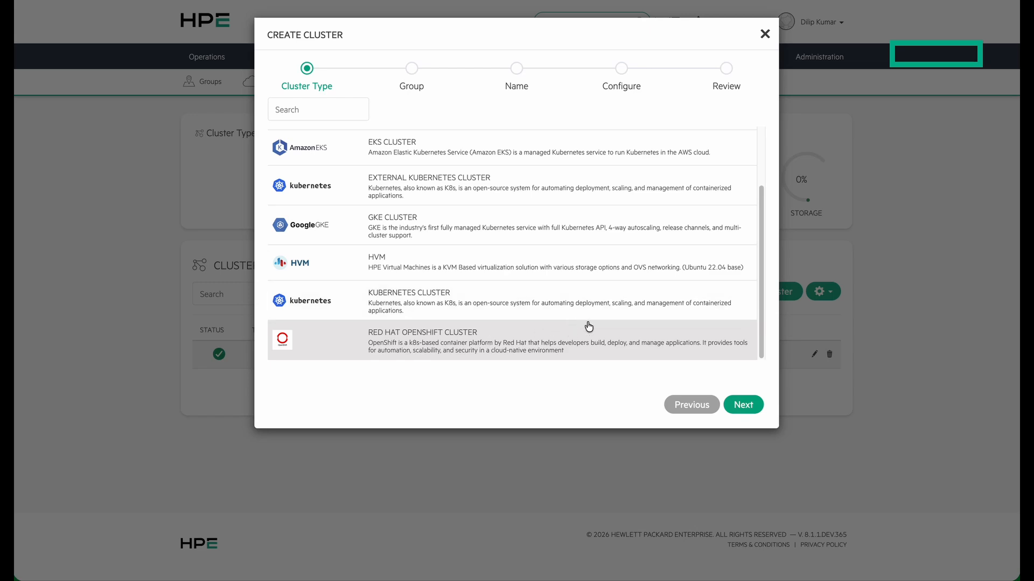
{"action": "left_click", "coordinate": [741, 404]}
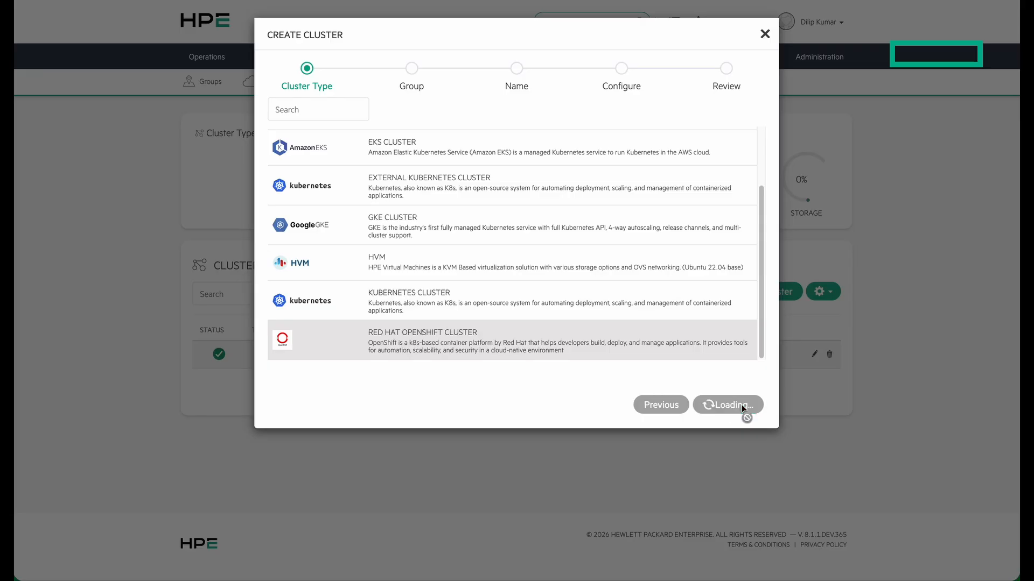
- Assign the new cluster to the only available group and name it OpenShift
{"action": "left_click", "coordinate": [454, 132]}
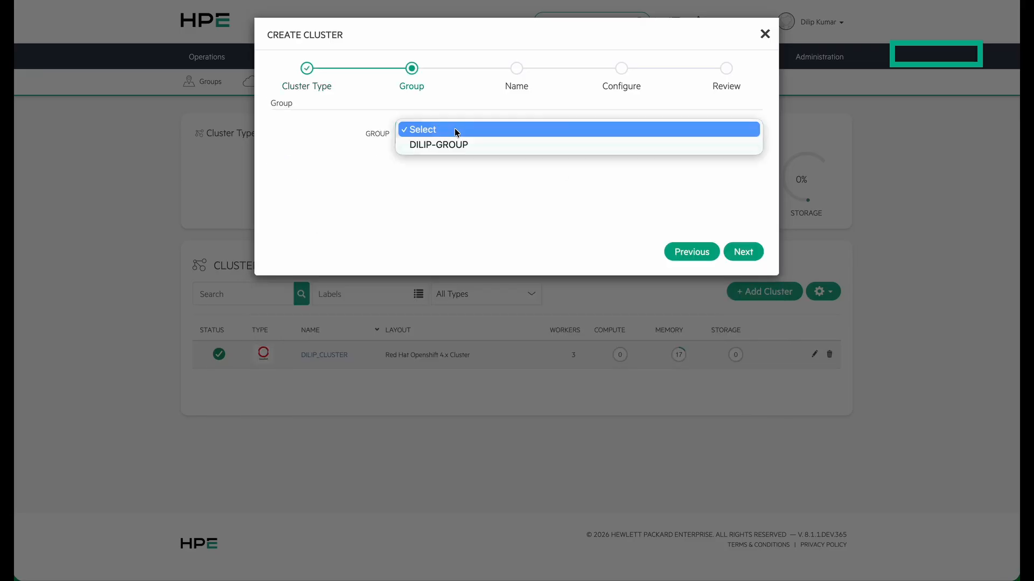
{"action": "left_click", "coordinate": [452, 143]}
{"action": "left_click", "coordinate": [741, 251]}
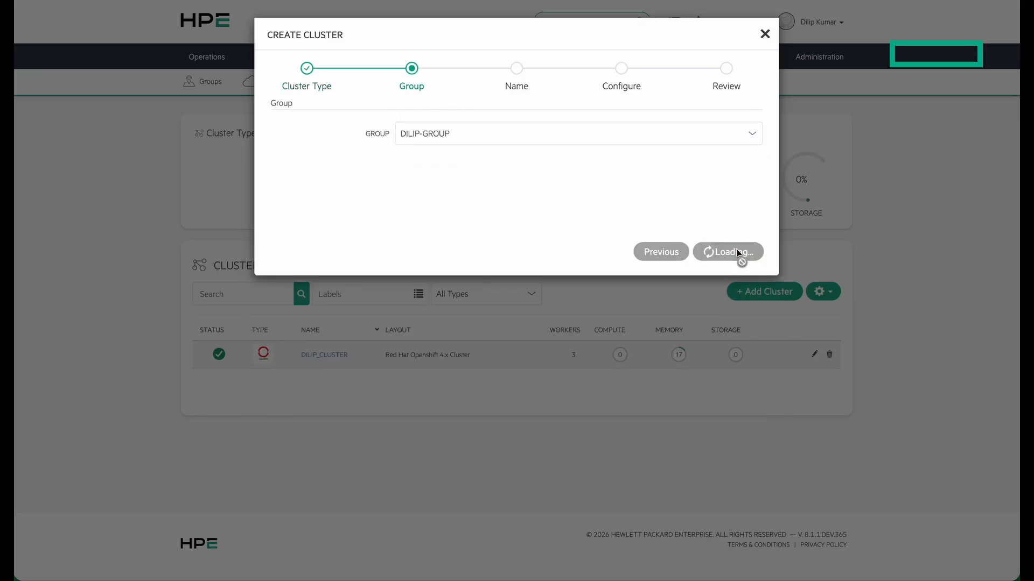
{"action": "left_click", "coordinate": [541, 169]}
{"action": "type", "text": "Op"}
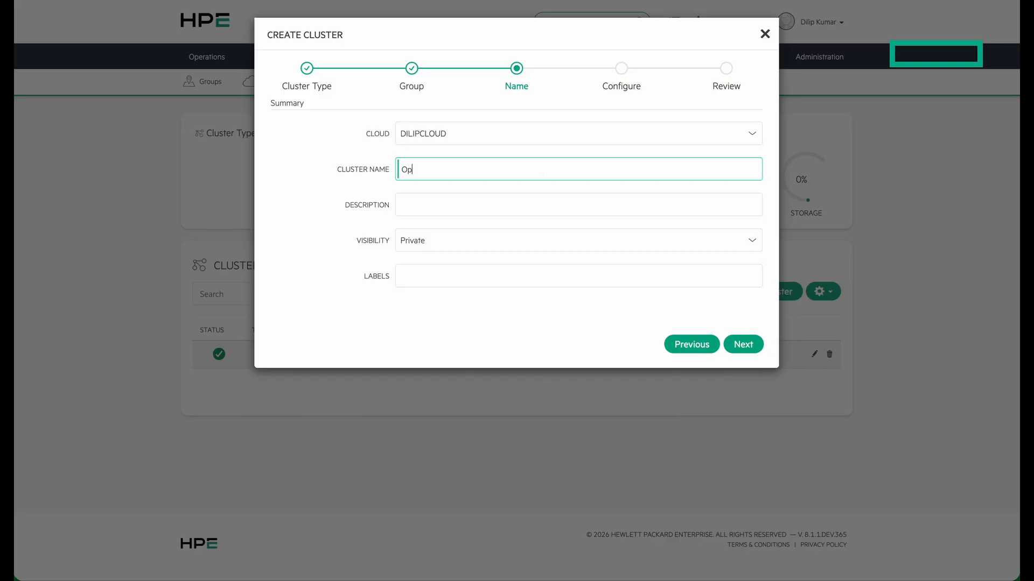
{"action": "type", "text": "enShift"}
{"action": "left_click", "coordinate": [744, 345]}
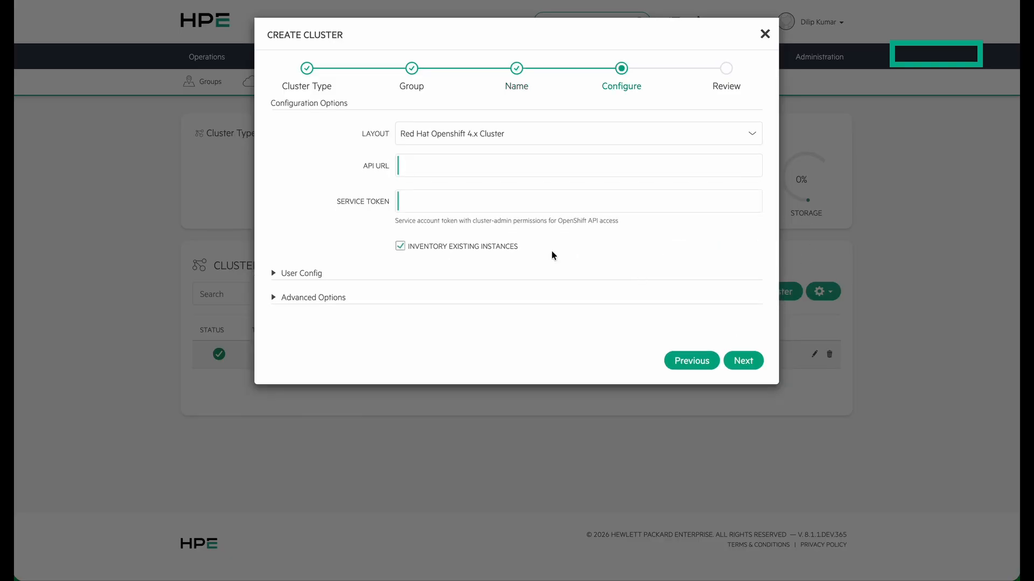
- Examine the API URL and service token fields of the cluster configuration and cancel the cluster creation
{"action": "left_click", "coordinate": [423, 164]}
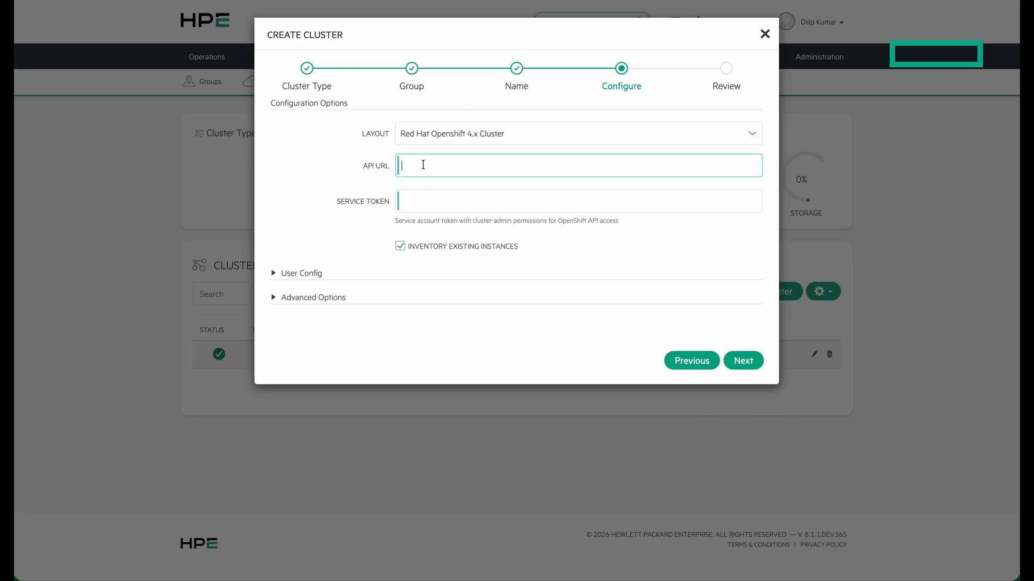
{"action": "left_click", "coordinate": [424, 204]}
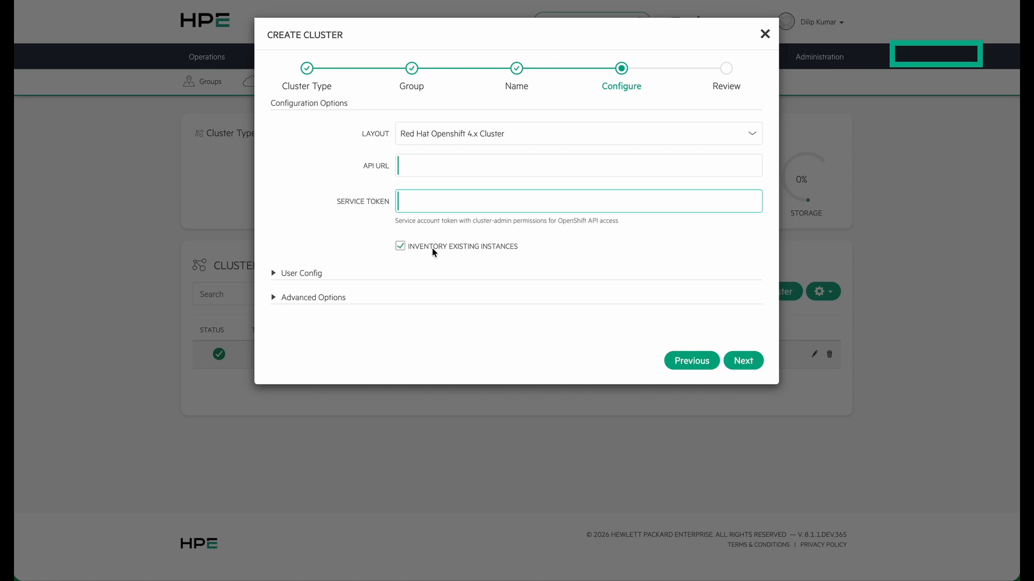
{"action": "left_click", "coordinate": [764, 35]}
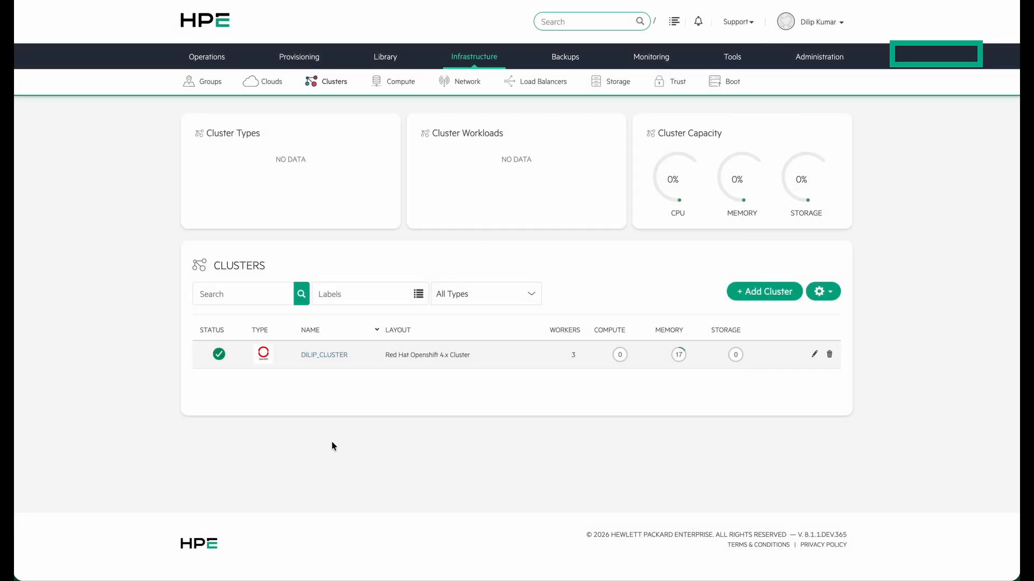
- Open the existing Red Hat OpenShift cluster's details and review its nodes and VMs
{"action": "left_click", "coordinate": [324, 357]}
{"action": "left_click", "coordinate": [324, 355]}
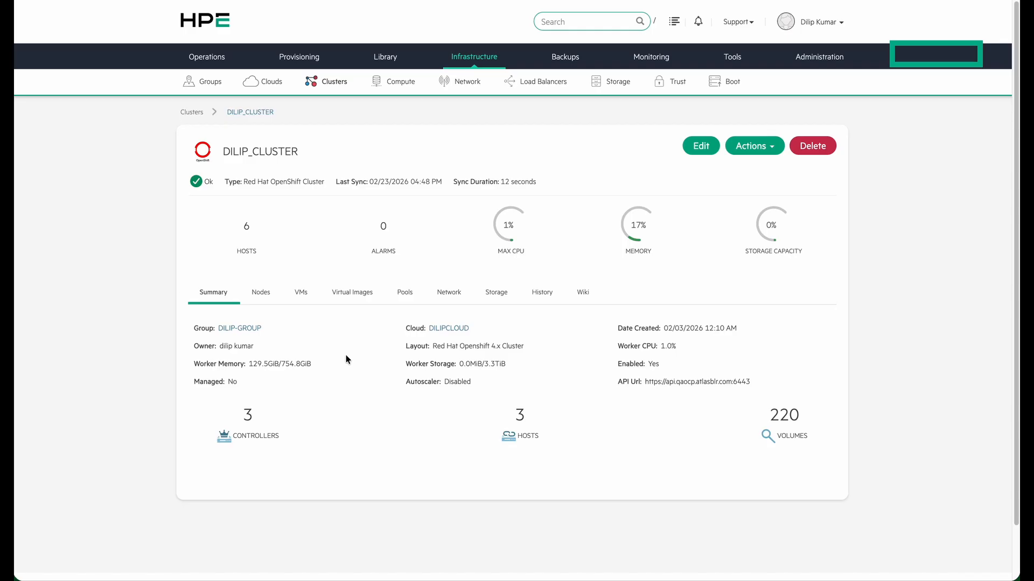
{"action": "left_click", "coordinate": [269, 296]}
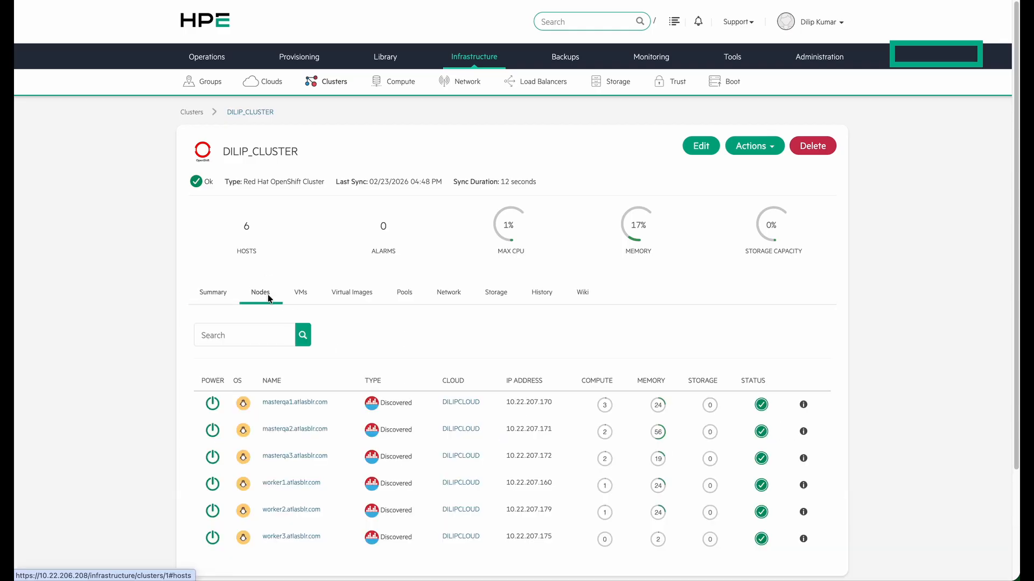
{"action": "scroll", "coordinate": [381, 324], "scroll_direction": "down", "scroll_amount": 1}
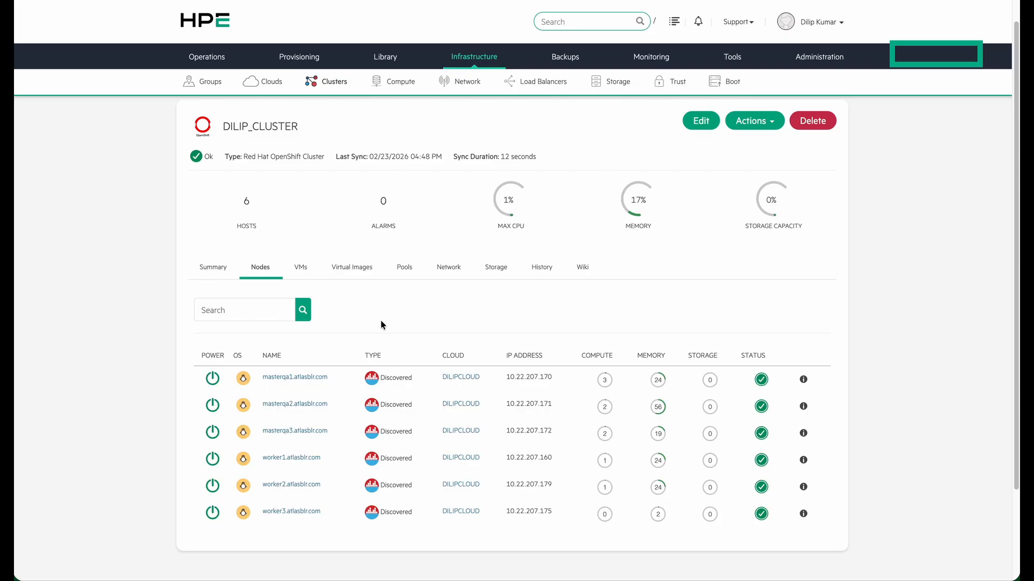
{"action": "left_click", "coordinate": [305, 269]}
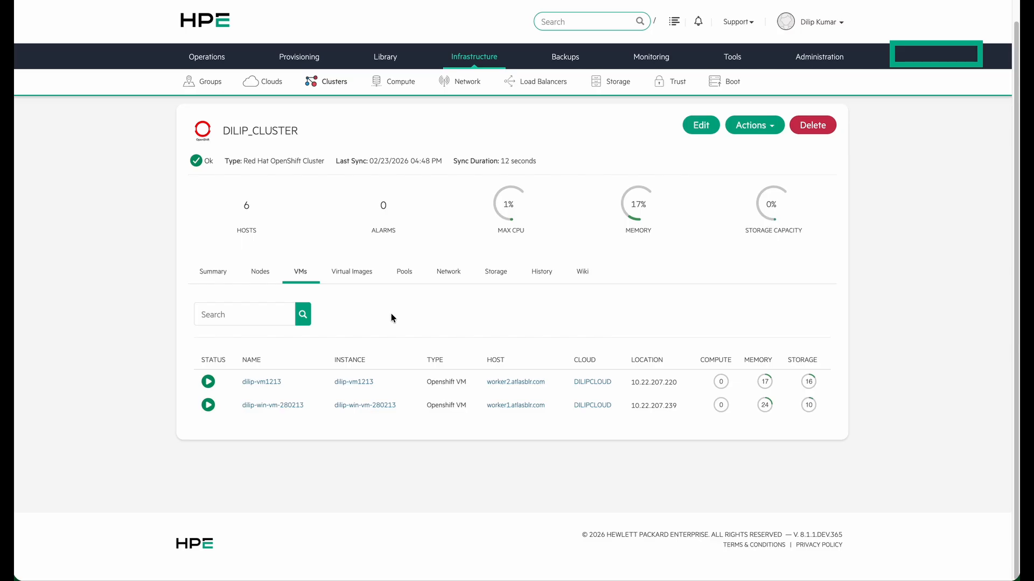
- Review the OpenShift cluster's virtual images, network and storage data stores
{"action": "left_click", "coordinate": [363, 272]}
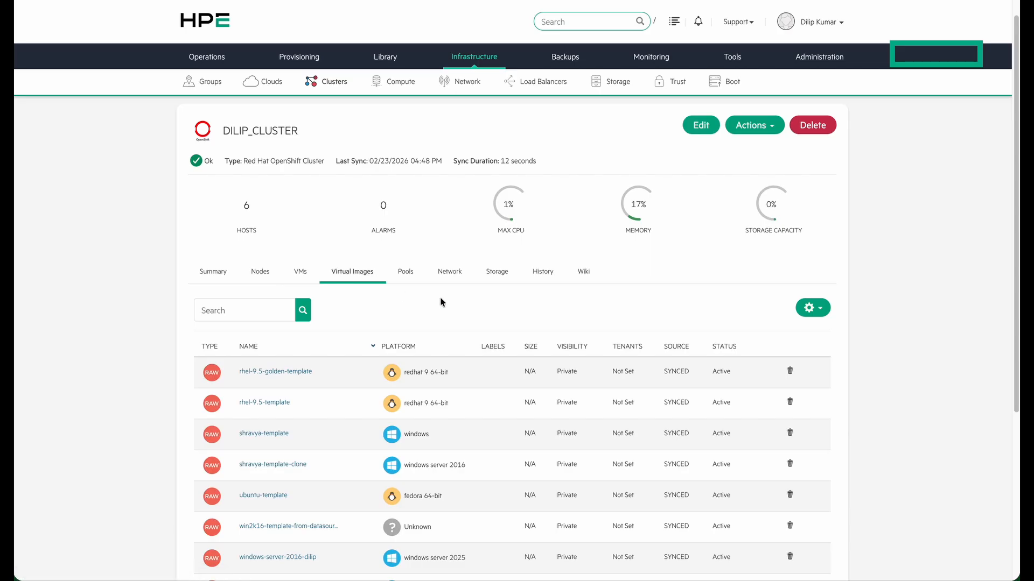
{"action": "scroll", "coordinate": [440, 301], "scroll_direction": "down", "scroll_amount": 3}
{"action": "scroll", "coordinate": [440, 301], "scroll_direction": "up", "scroll_amount": 3}
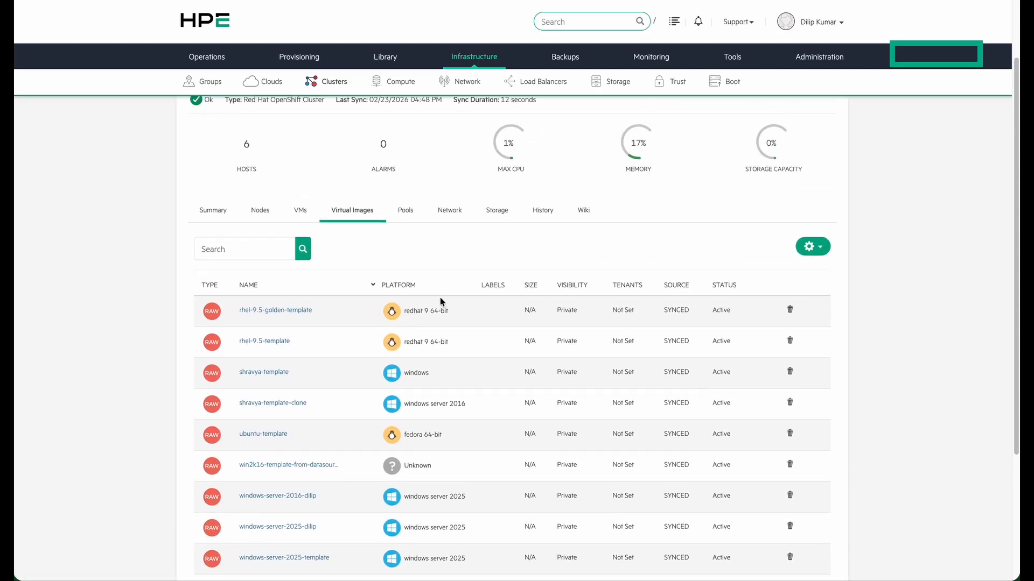
{"action": "left_click", "coordinate": [452, 212]}
{"action": "left_click", "coordinate": [492, 211]}
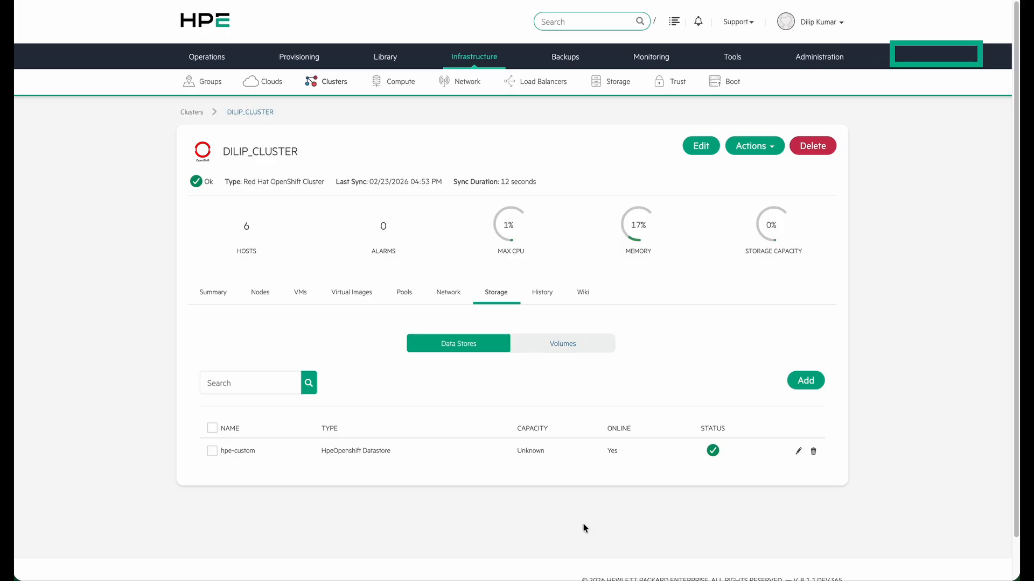
- Start creating a provisioning instance and choose OpenShift as its type
{"action": "mouse_move", "coordinate": [302, 60]}
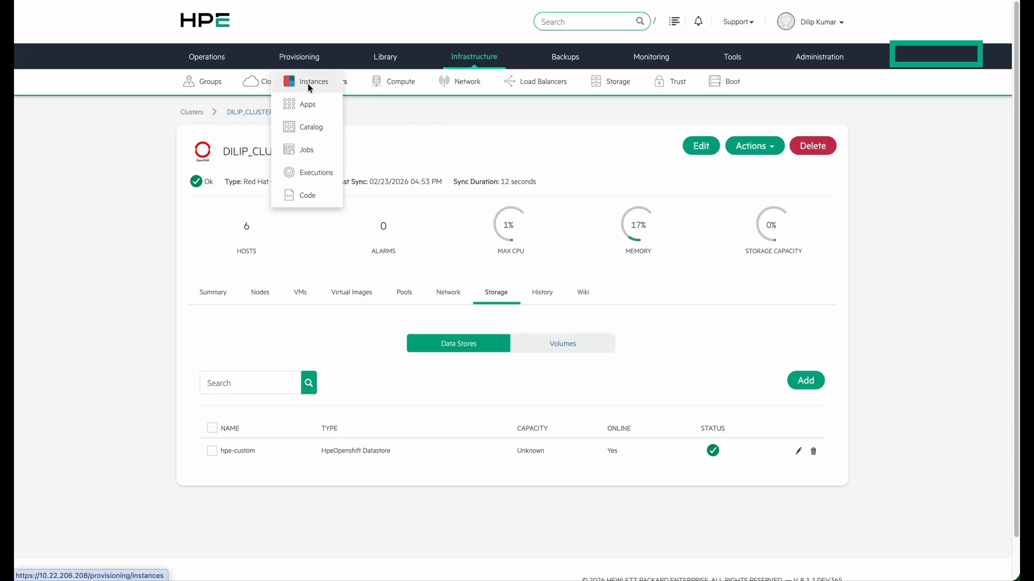
{"action": "left_click", "coordinate": [308, 83]}
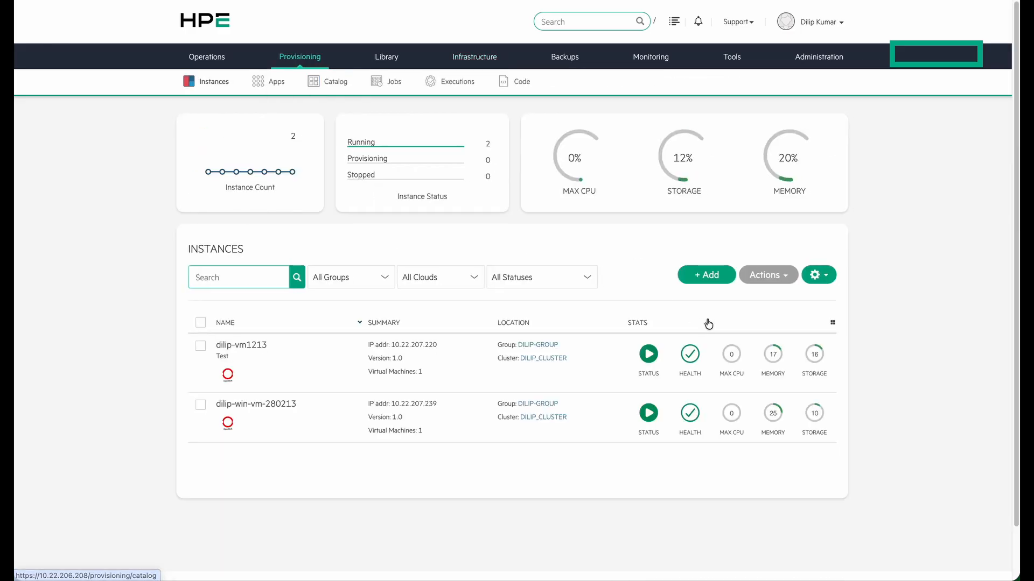
{"action": "left_click", "coordinate": [714, 279]}
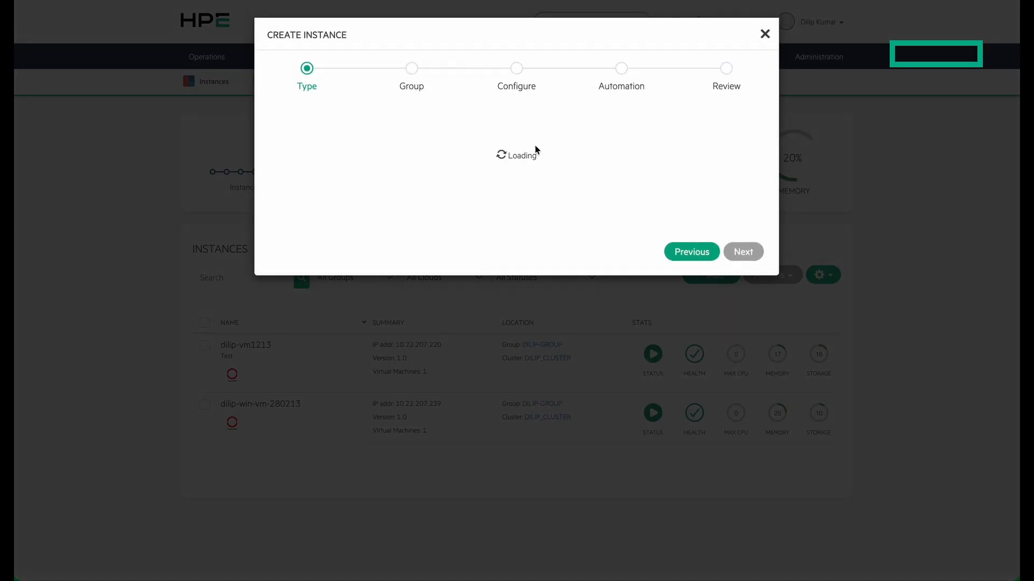
{"action": "scroll", "coordinate": [536, 150], "scroll_direction": "down", "scroll_amount": 4}
{"action": "scroll", "coordinate": [536, 150], "scroll_direction": "down", "scroll_amount": 10}
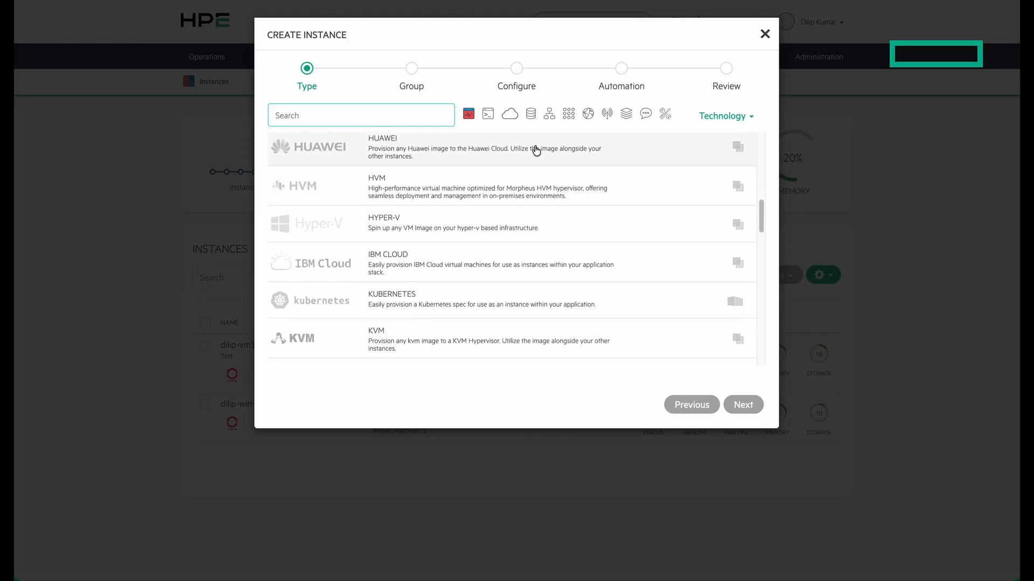
{"action": "left_click", "coordinate": [421, 187]}
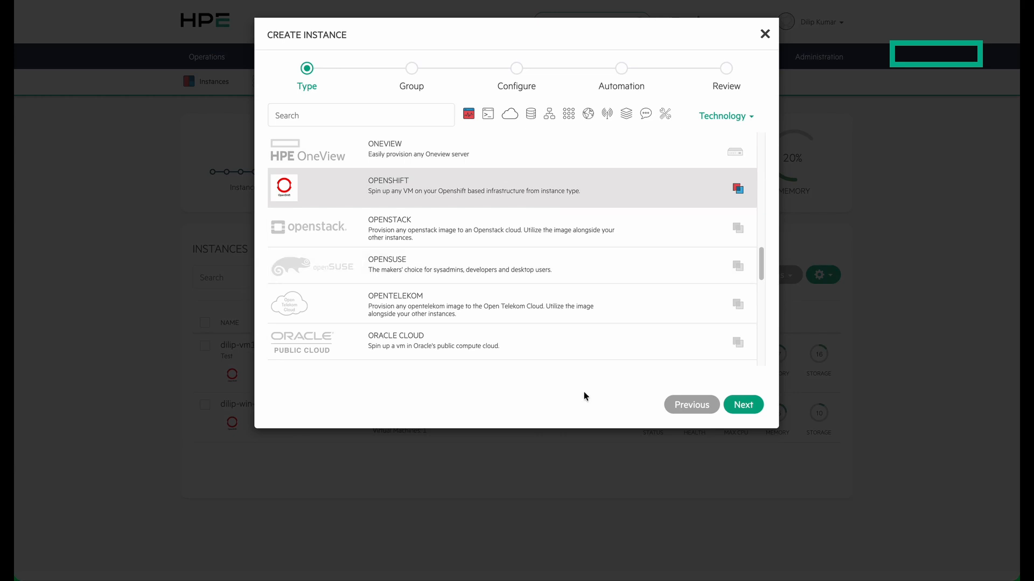
{"action": "left_click", "coordinate": [742, 407]}
- Name the new instance OpenShift, keep the preset group and cloud, and continue to its configuration
{"action": "left_click", "coordinate": [477, 210]}
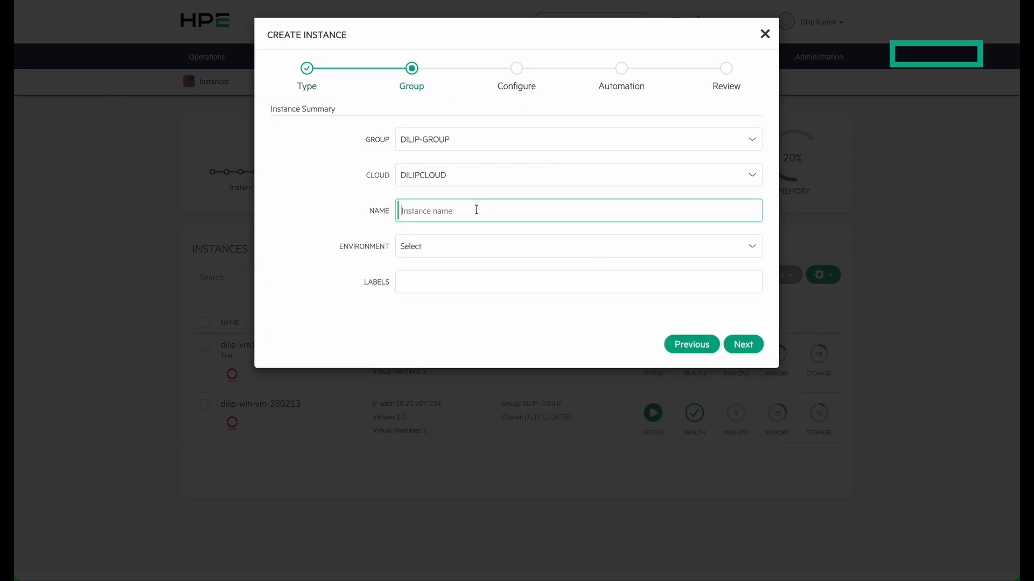
{"action": "type", "text": "OpenShift"}
{"action": "left_click", "coordinate": [749, 343]}
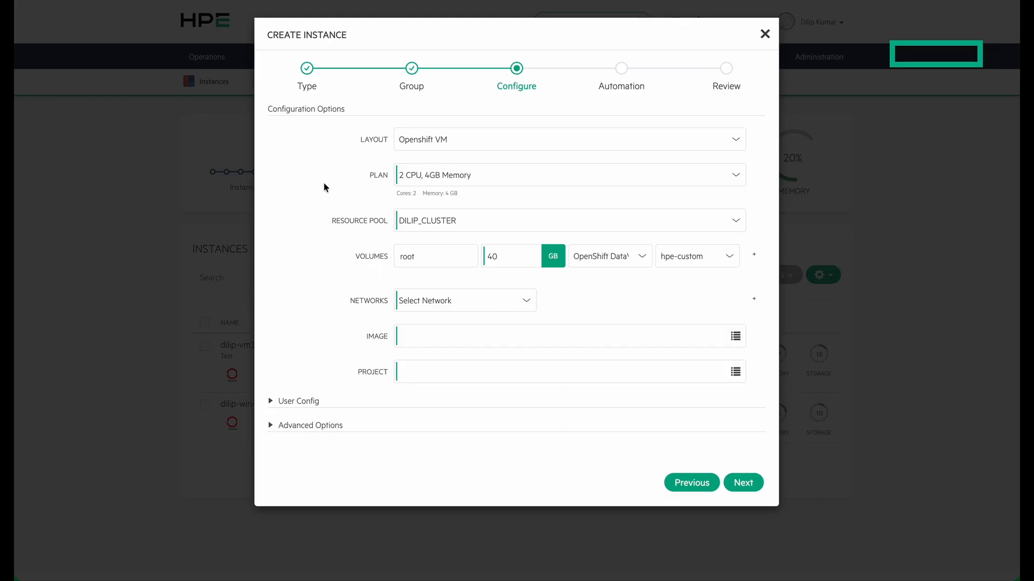
- Examine the plan and resource pool choices for the instance, and keep hpe-custom as the root volume's datastore
{"action": "left_click", "coordinate": [442, 178]}
{"action": "left_click", "coordinate": [439, 175]}
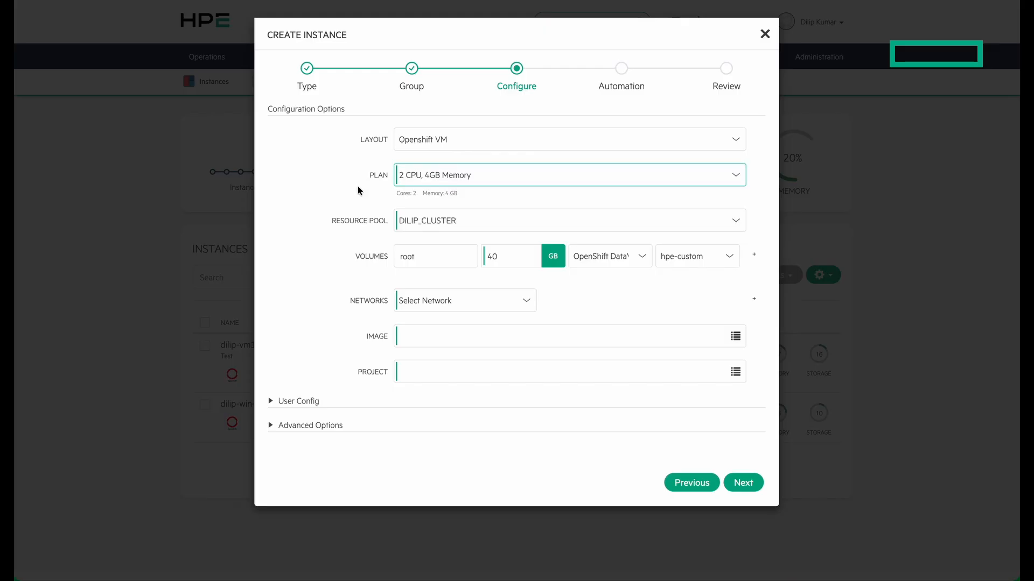
{"action": "left_click", "coordinate": [428, 219]}
{"action": "left_click", "coordinate": [441, 222]}
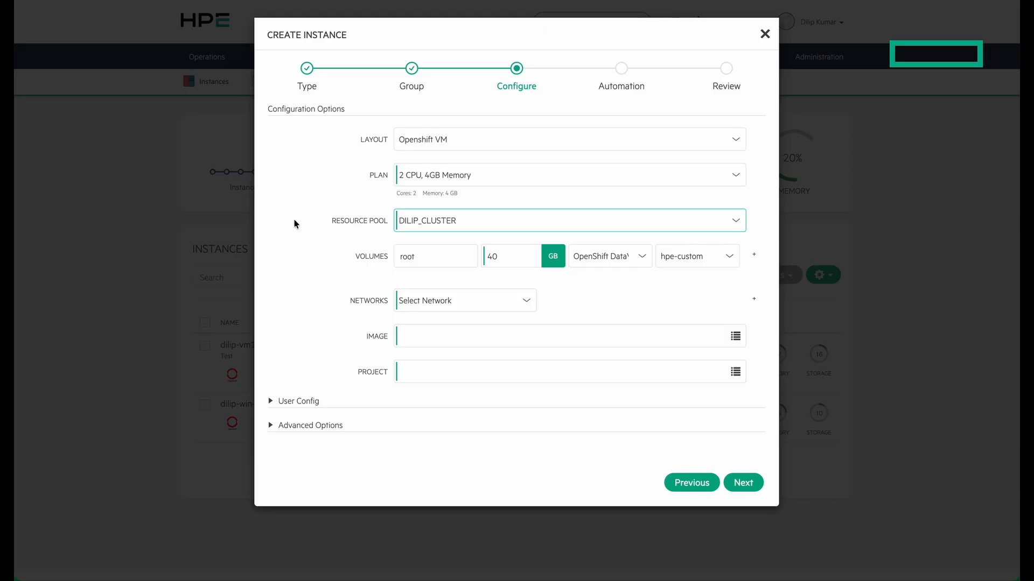
{"action": "left_click", "coordinate": [432, 222]}
{"action": "left_click", "coordinate": [436, 222]}
{"action": "left_click", "coordinate": [724, 257]}
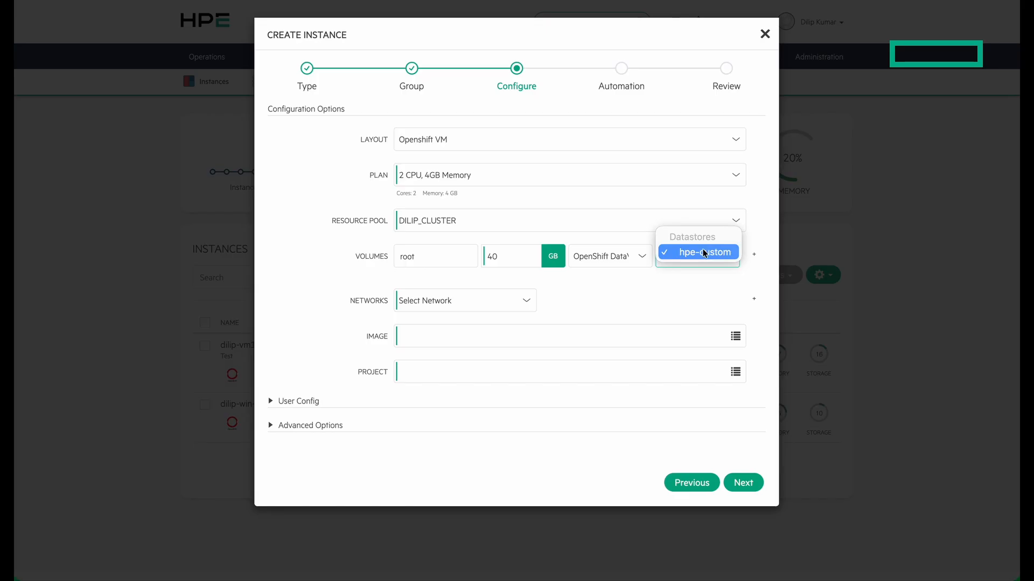
{"action": "left_click", "coordinate": [703, 254]}
- Examine the networks, images and projects offered for the instance, and cancel its creation
{"action": "left_click", "coordinate": [526, 303]}
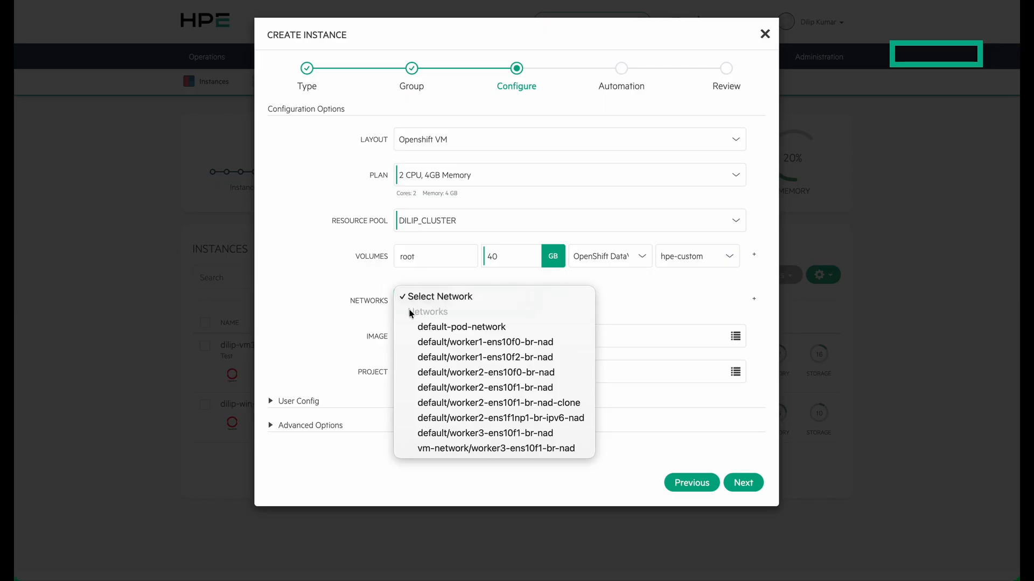
{"action": "left_click", "coordinate": [300, 349]}
{"action": "left_click", "coordinate": [737, 337]}
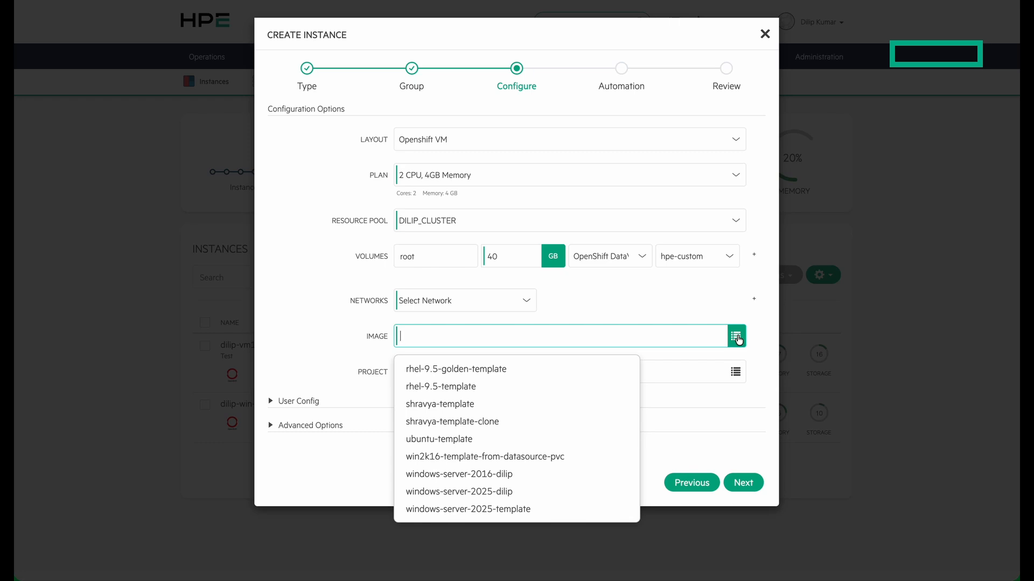
{"action": "left_click", "coordinate": [764, 345]}
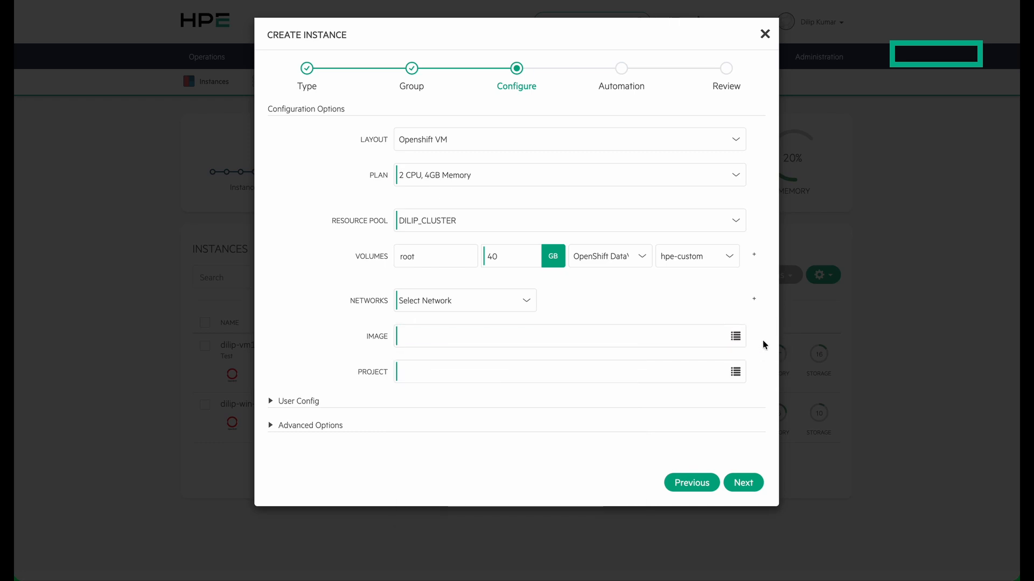
{"action": "left_click", "coordinate": [738, 371]}
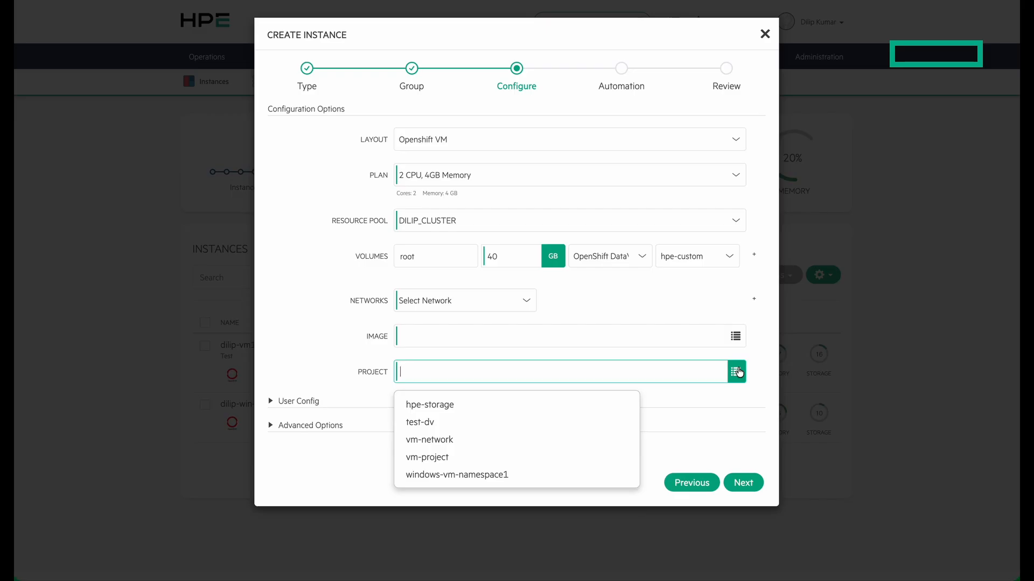
{"action": "left_click", "coordinate": [763, 362]}
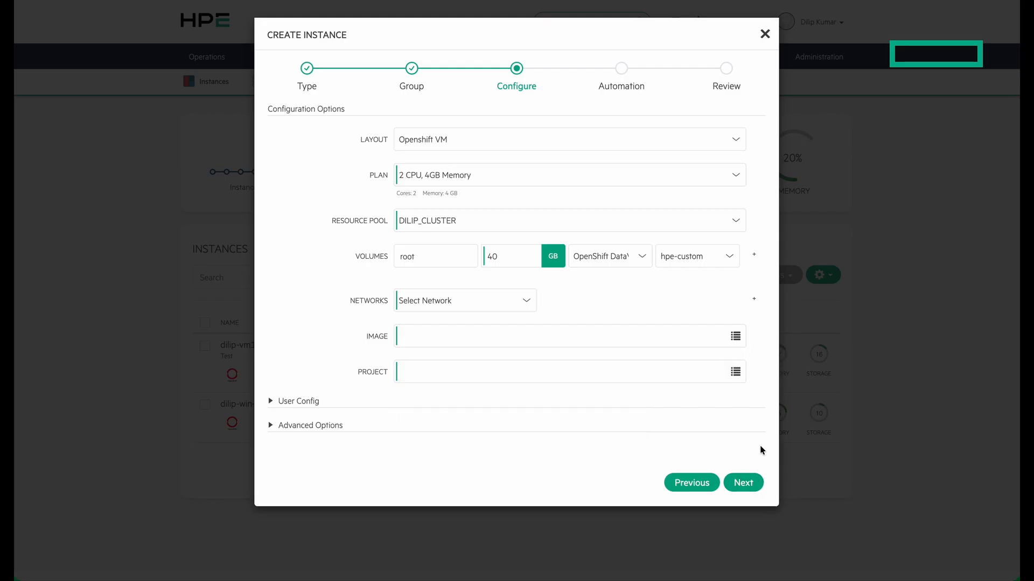
{"action": "left_click", "coordinate": [765, 33]}
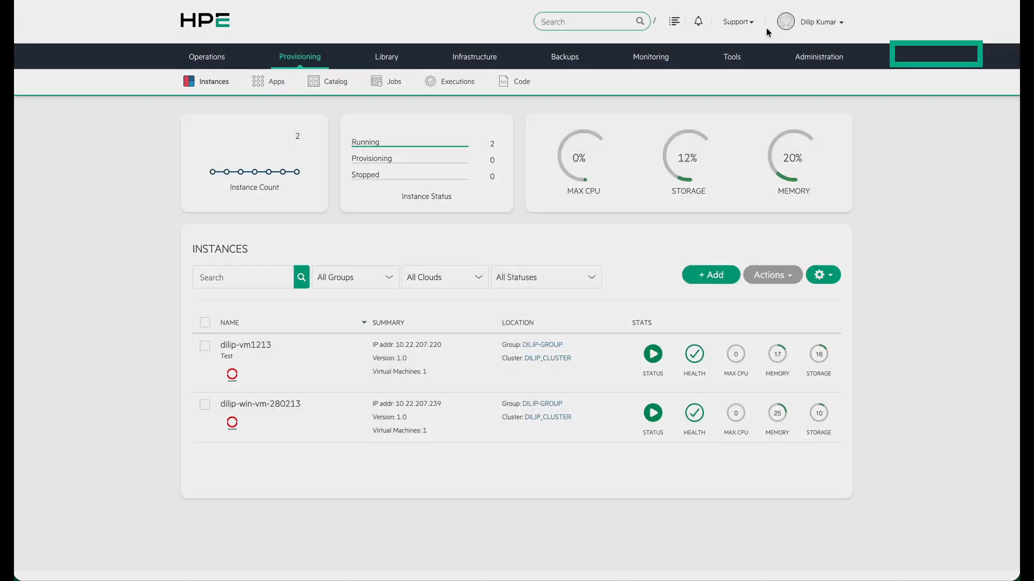